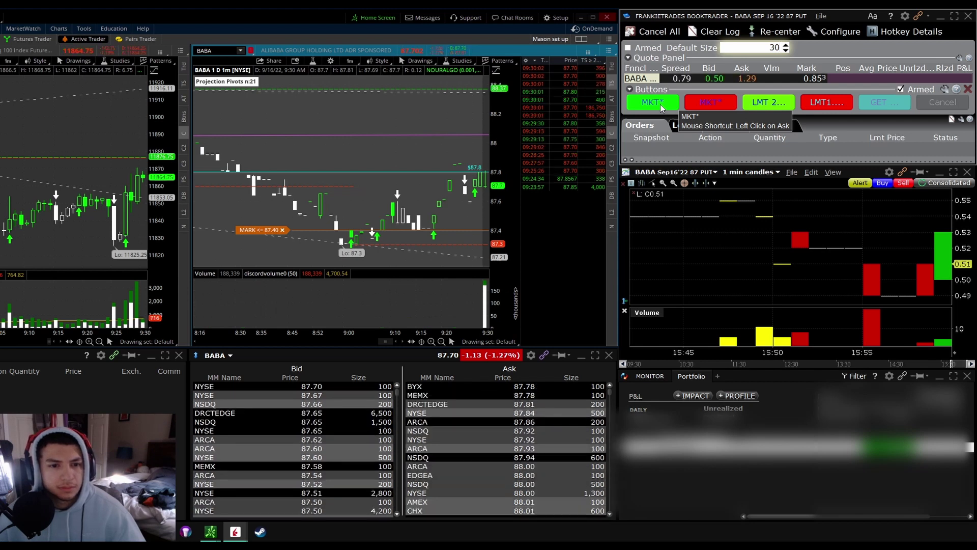
# Buy 30 BABA Sep 16 87 puts at market with default size 30, then raise it to 40
pyautogui.press('Up')
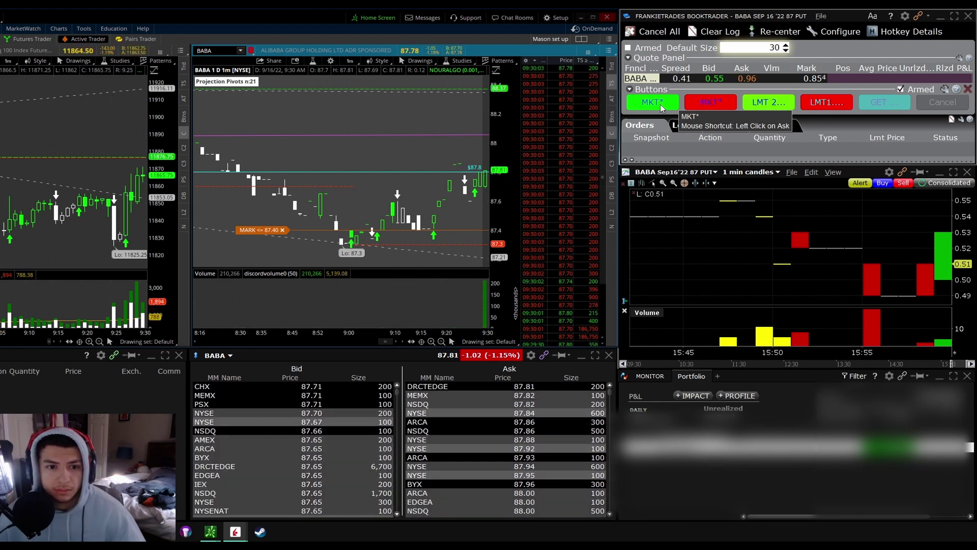
pyautogui.press('Down')
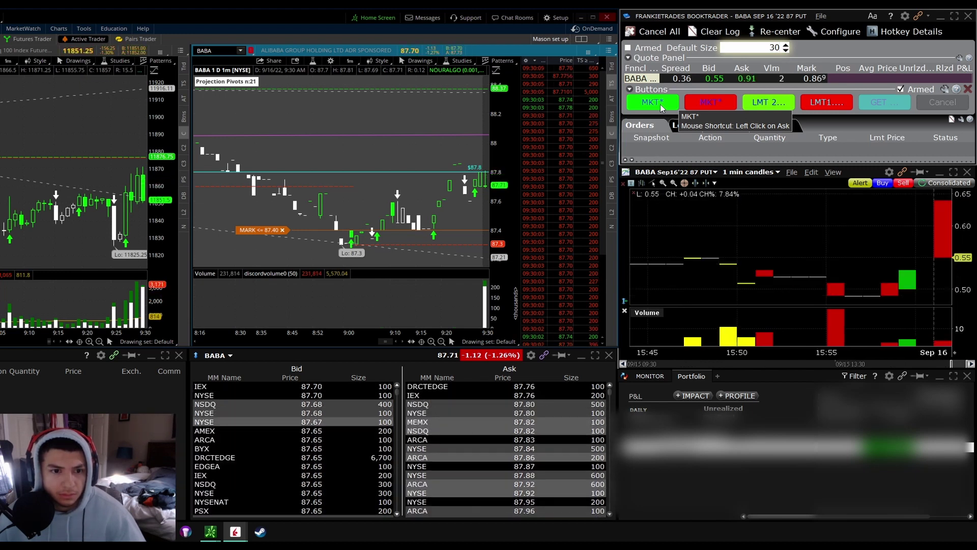
pyautogui.click(660, 104)
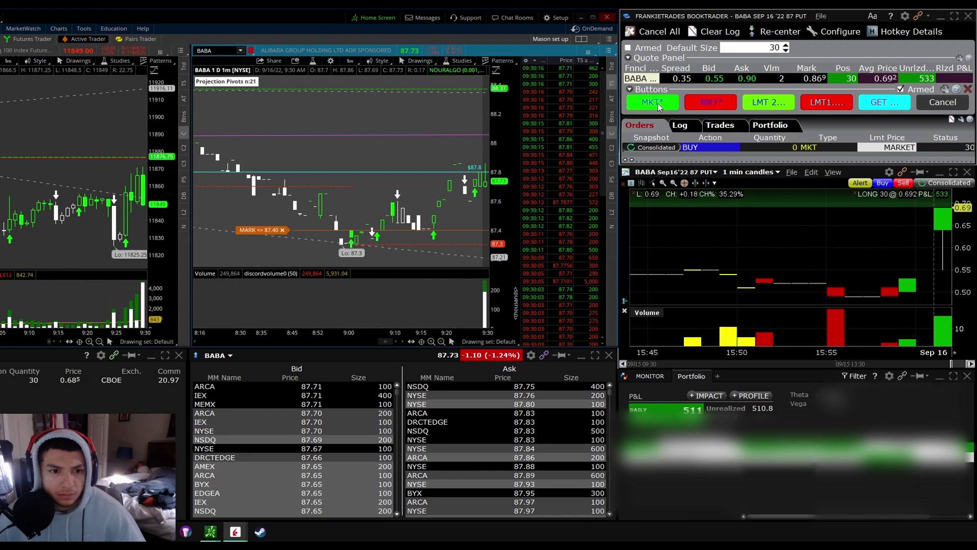
pyautogui.click(785, 45)
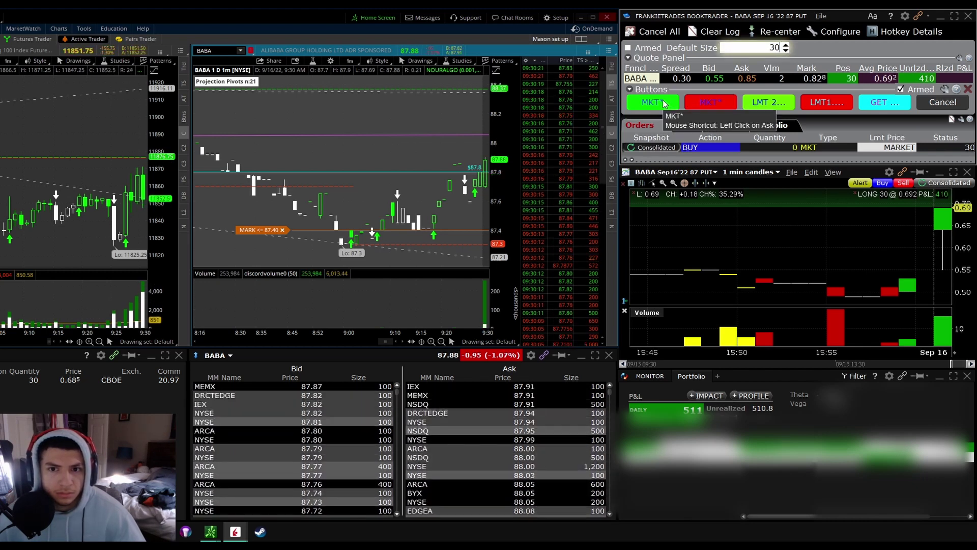
pyautogui.press('Down')
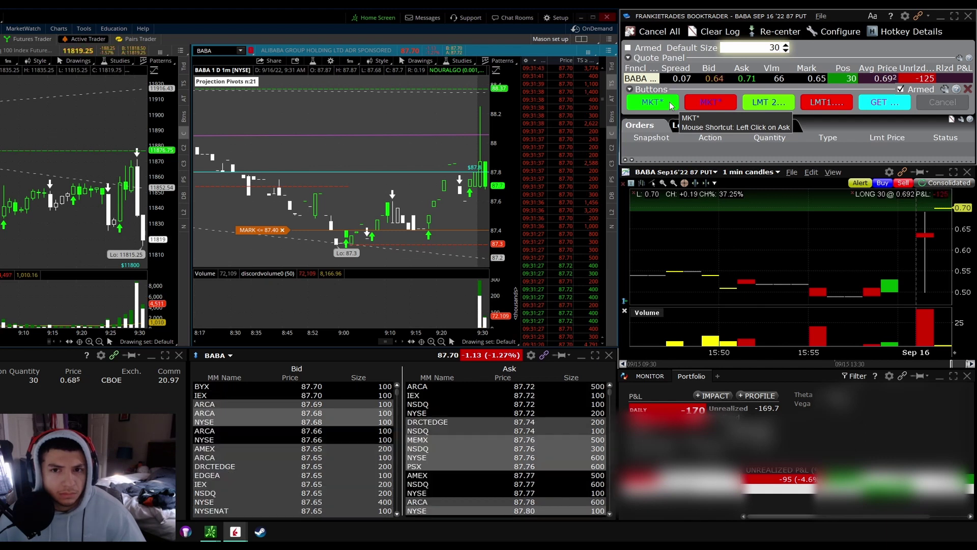
# Buy 70 more BABA 87 puts at market, then raise the default order size to 100
pyautogui.write('50')
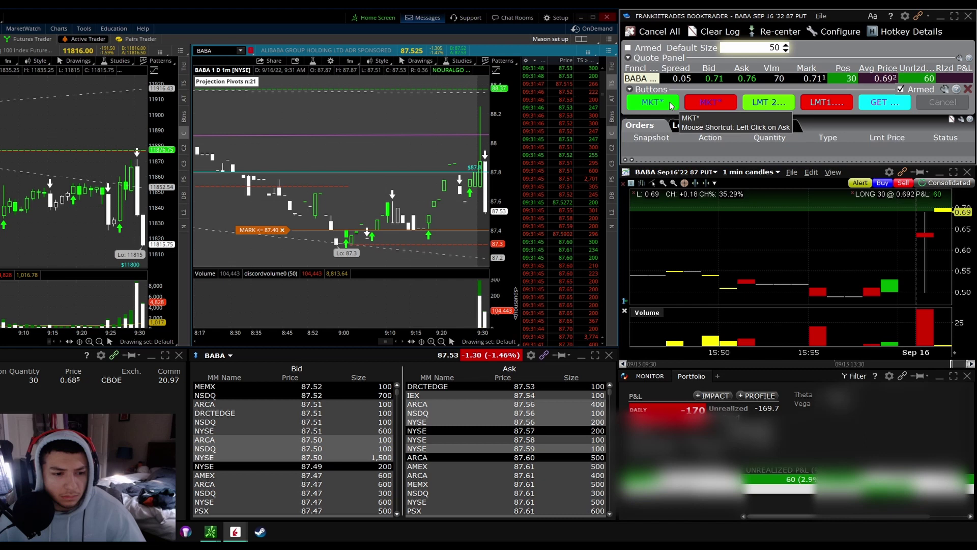
pyautogui.write('60')
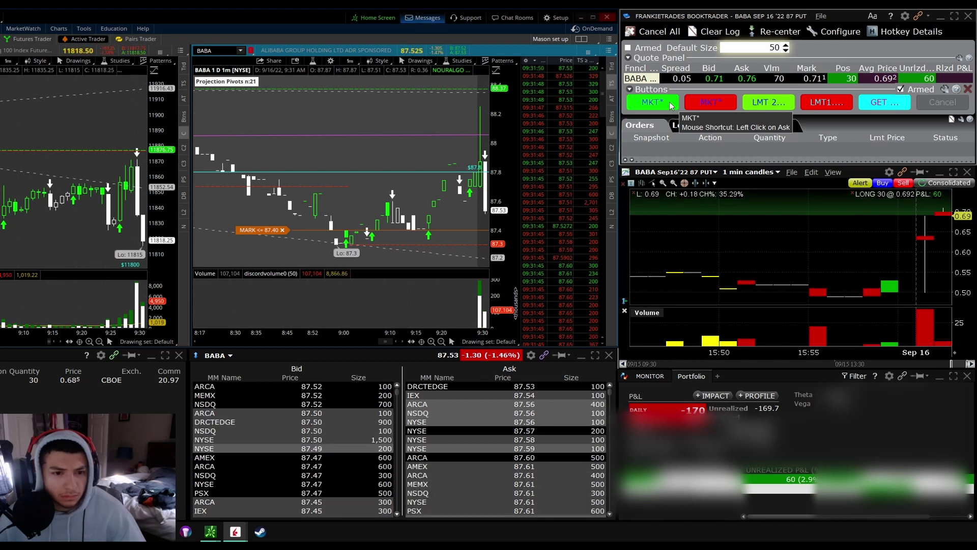
pyautogui.write('70')
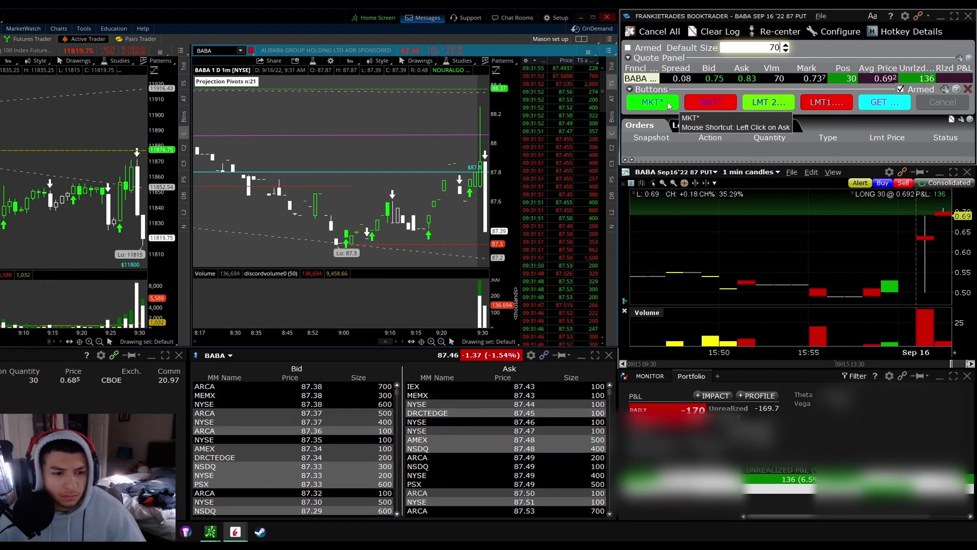
pyautogui.click(670, 106)
pyautogui.click(786, 45)
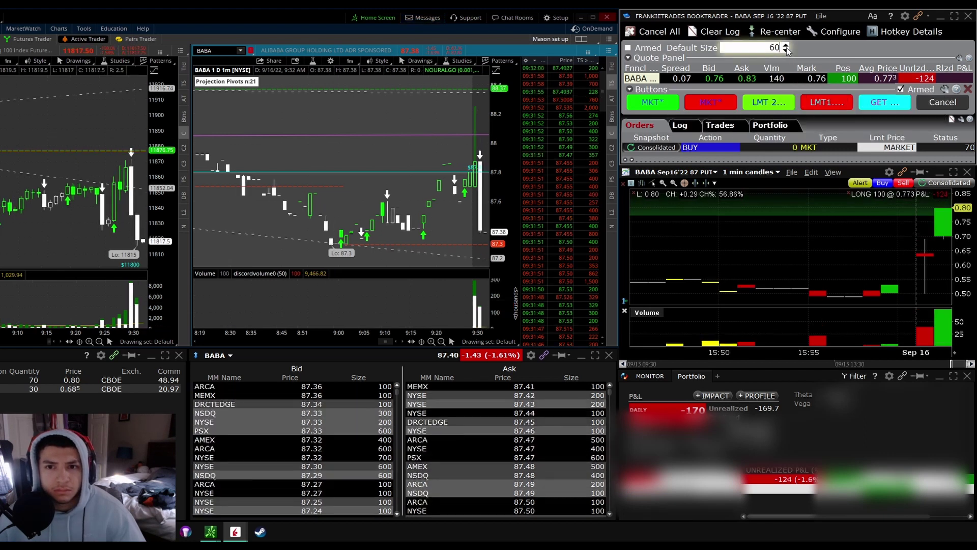
pyautogui.click(786, 45)
pyautogui.click(786, 46)
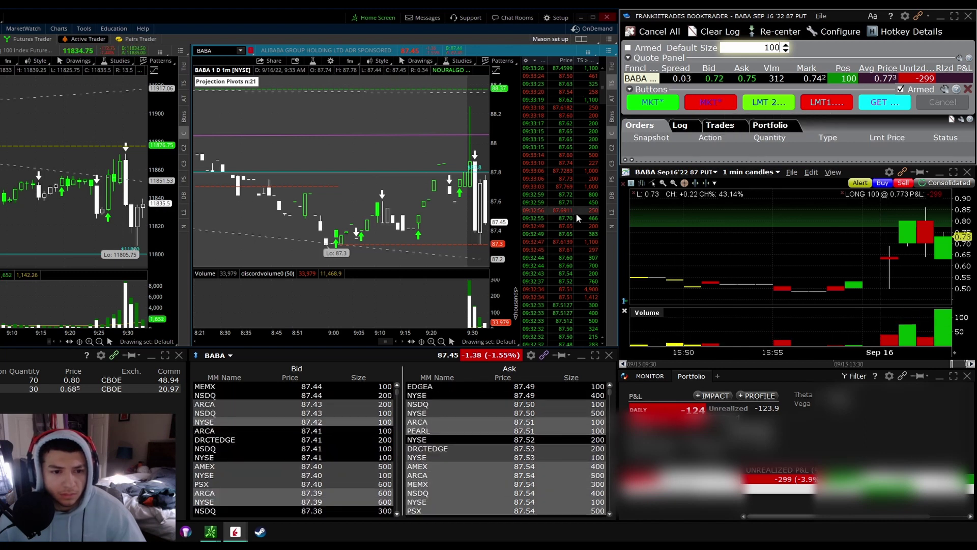
# Zoom the BABA one-minute chart into the latest bars and begin a price alert from it
pyautogui.moveTo(423, 334); pyautogui.dragTo(466, 334)
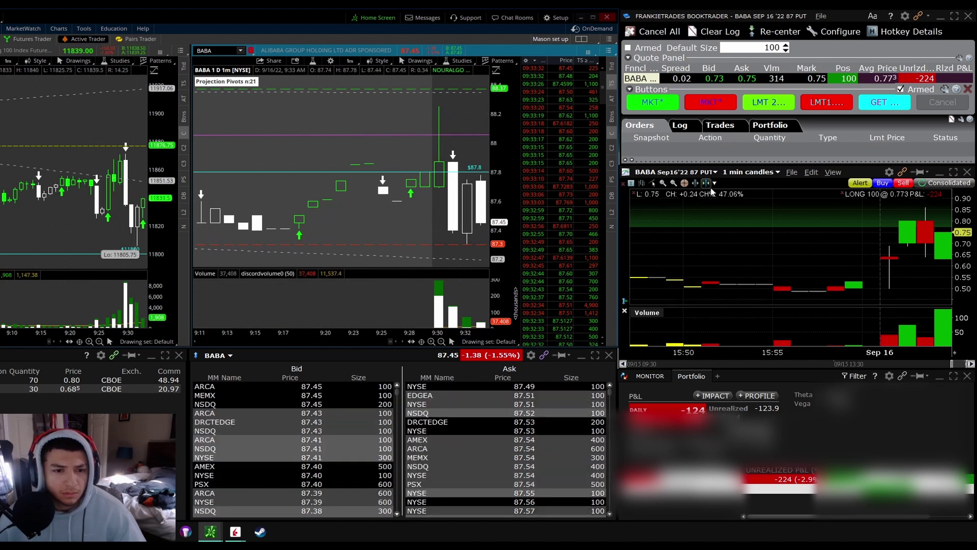
pyautogui.rightClick(429, 264)
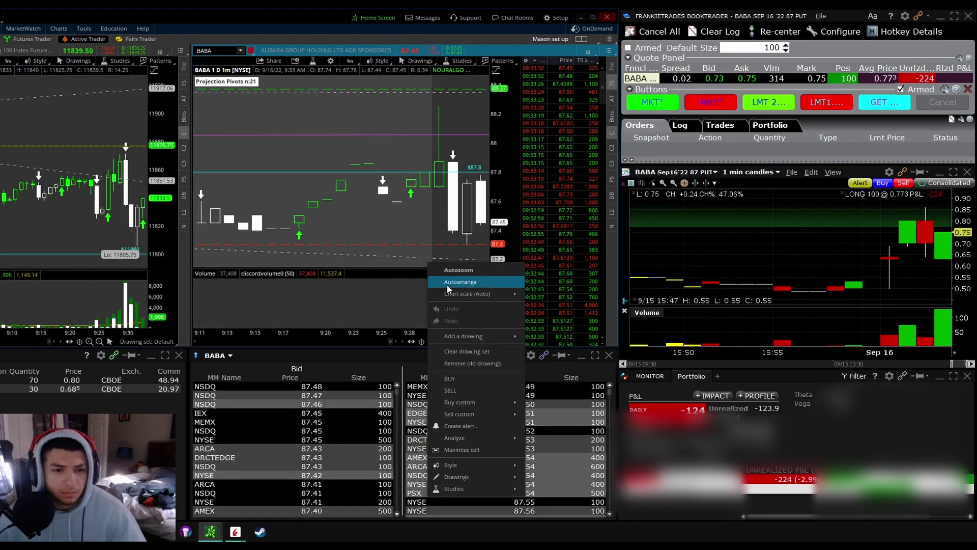
# Create a BABA alert triggering when the mark is at or below 87.30
pyautogui.click(450, 425)
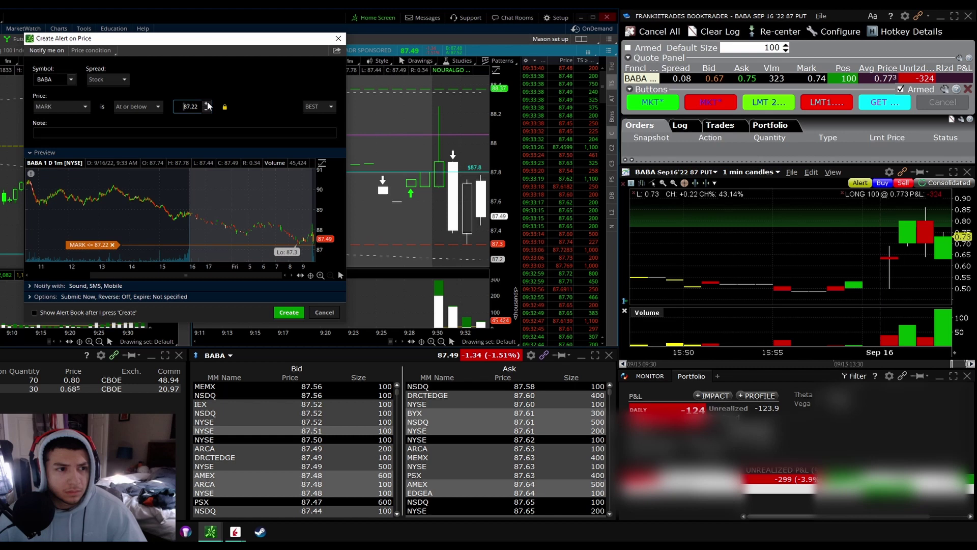
pyautogui.click(206, 103)
pyautogui.click(206, 103)
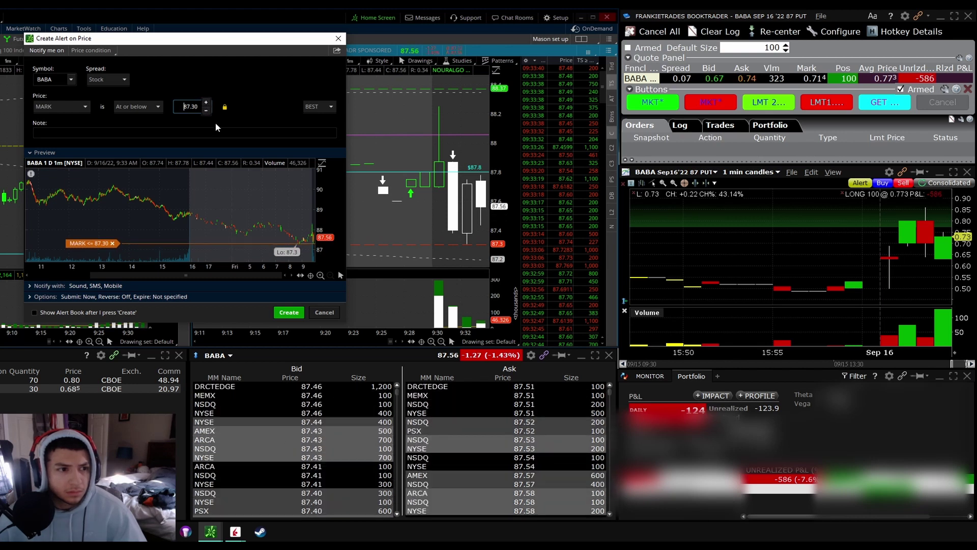
pyautogui.click(289, 312)
# Create a second BABA alert triggering when the mark is at or below 87.05
pyautogui.rightClick(436, 260)
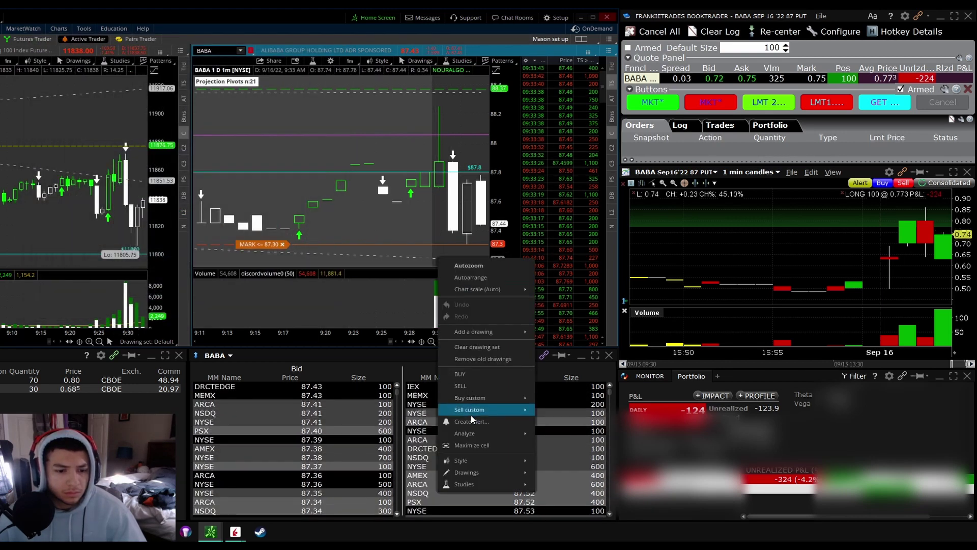
pyautogui.click(458, 421)
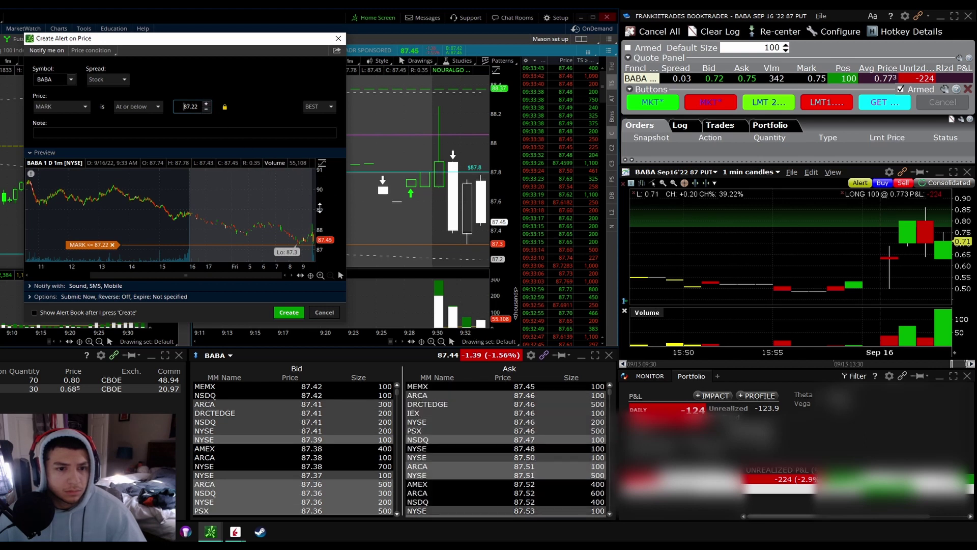
pyautogui.press('Down')
pyautogui.press('Down')
pyautogui.press('Down')
pyautogui.press('Down')
pyautogui.press('Down')
pyautogui.press('Down')
pyautogui.press('Down')
pyautogui.press('Down')
pyautogui.press('Down')
pyautogui.press('Down')
pyautogui.press('Down')
pyautogui.press('Down')
pyautogui.press('Down')
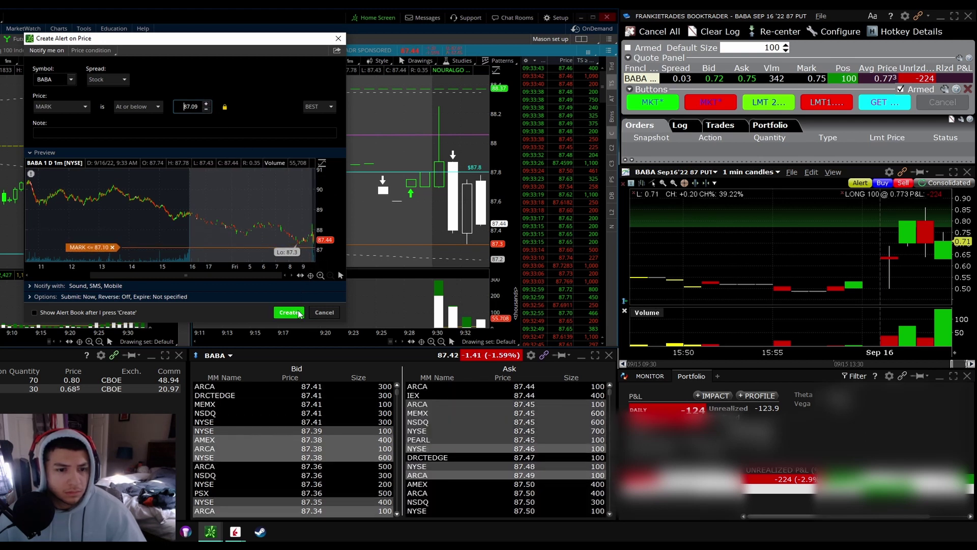
pyautogui.press('Down')
pyautogui.press('Down')
pyautogui.press('Down')
pyautogui.press('Down')
pyautogui.press('Down')
pyautogui.press('Down')
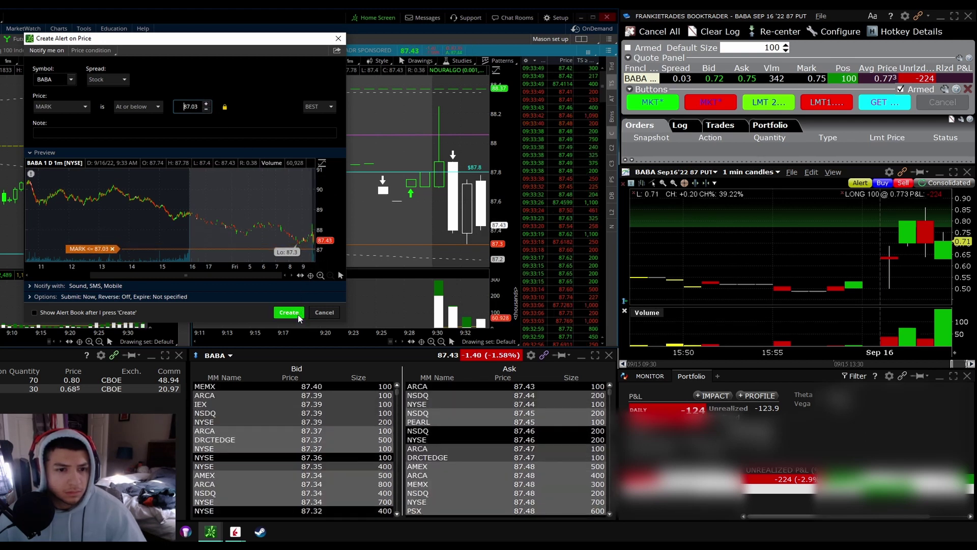
pyautogui.click(289, 312)
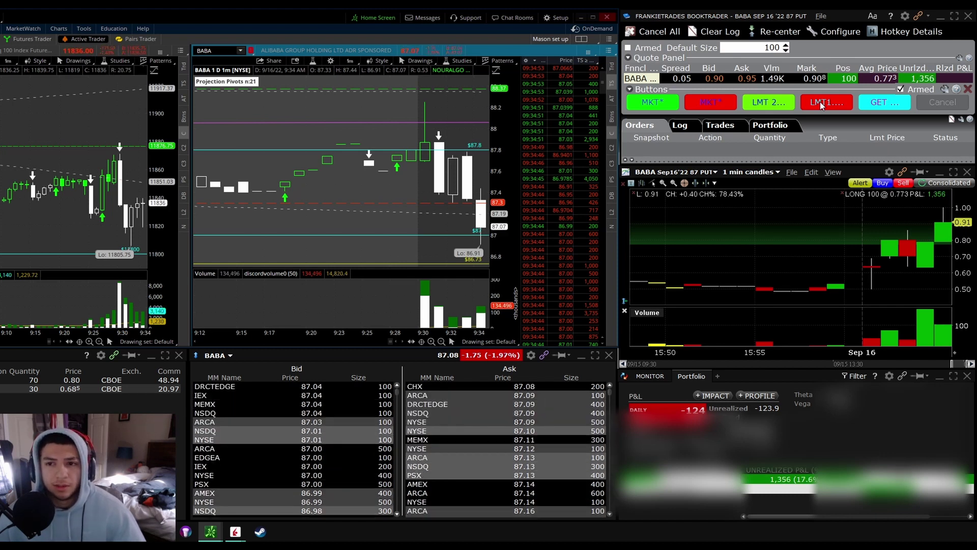
pyautogui.click(865, 53)
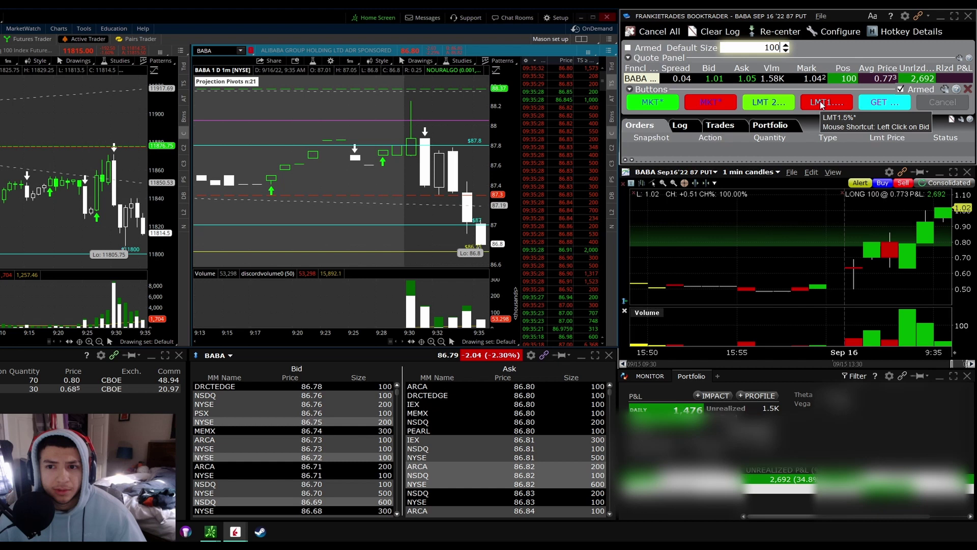
# Sell all 100 BABA 87 puts at market with GET ME OUT and snip the quote and profit area
pyautogui.click(873, 106)
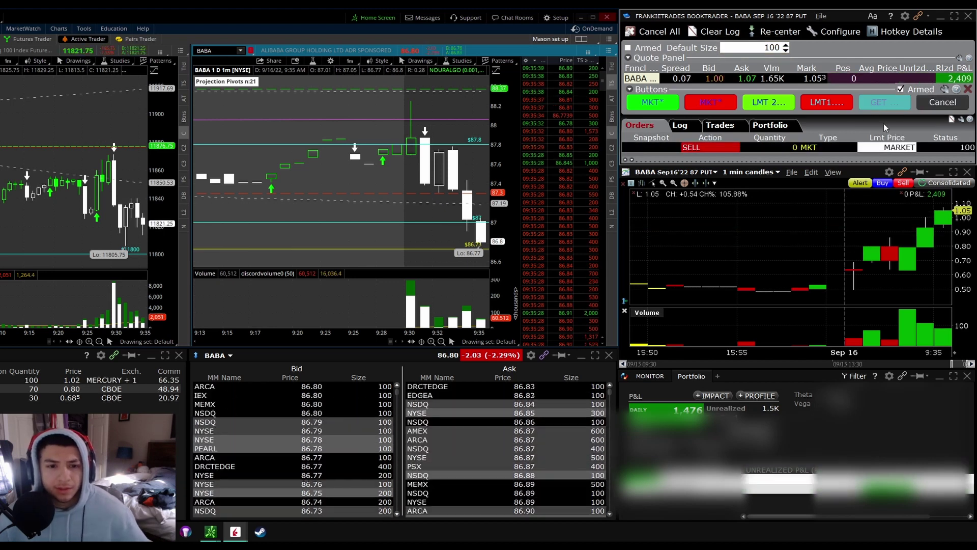
pyautogui.press('super+shift+s')
pyautogui.moveTo(621, 40); pyautogui.dragTo(975, 113)
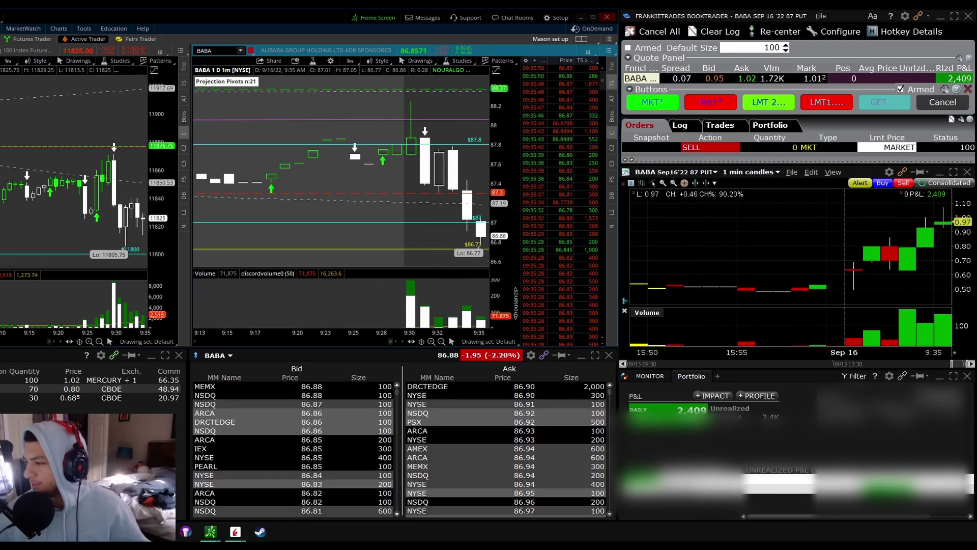
# Snip the filled orders table, then lower the default order size to 50
pyautogui.press('super+shift+s')
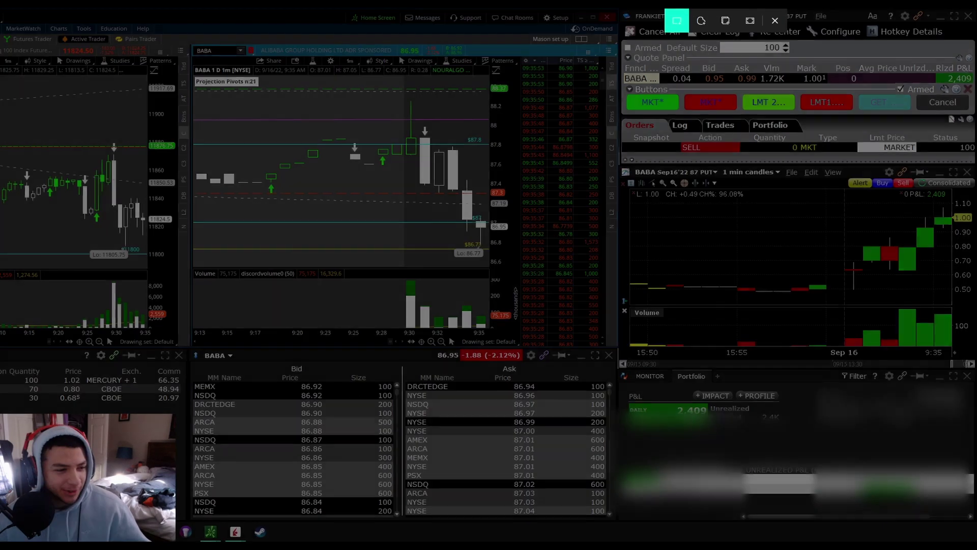
pyautogui.moveTo(1, 349); pyautogui.dragTo(171, 391)
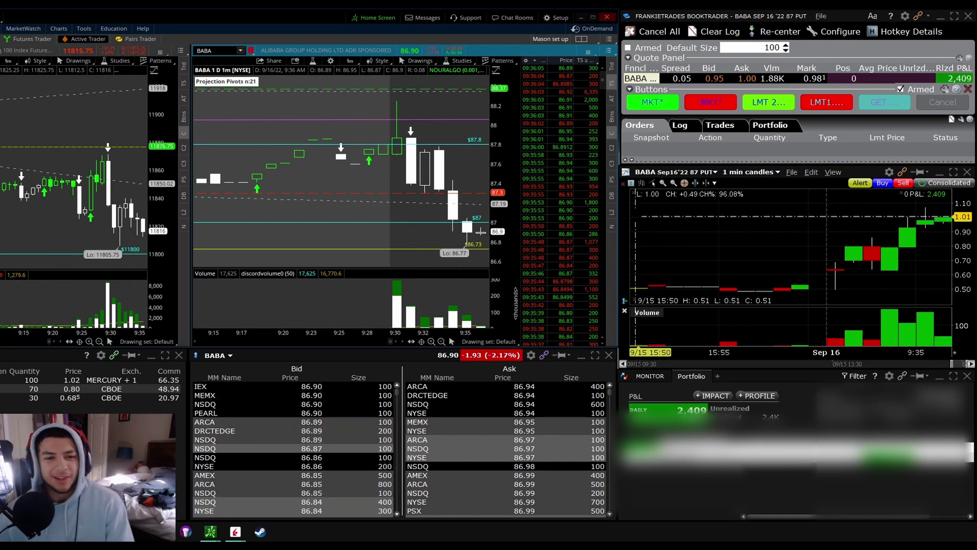
pyautogui.click(786, 50)
pyautogui.click(785, 50)
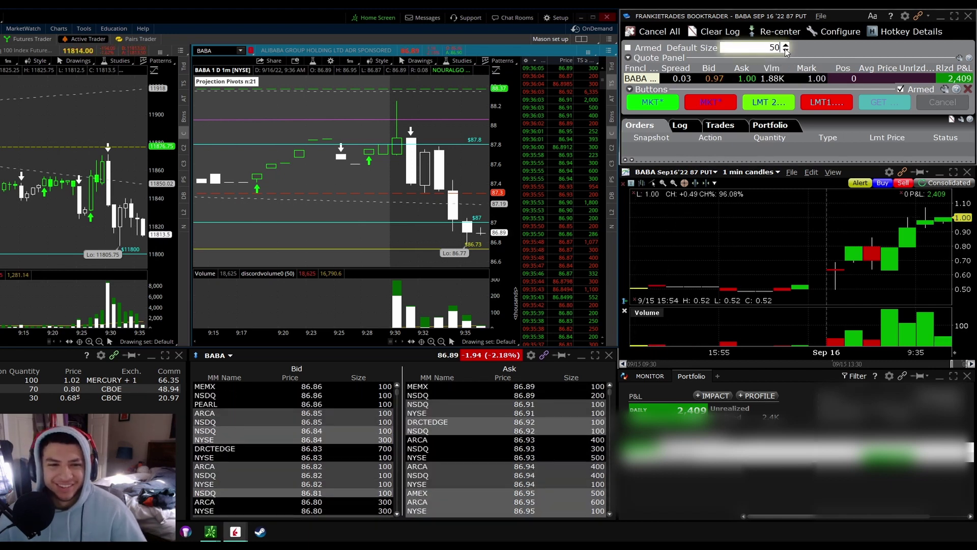